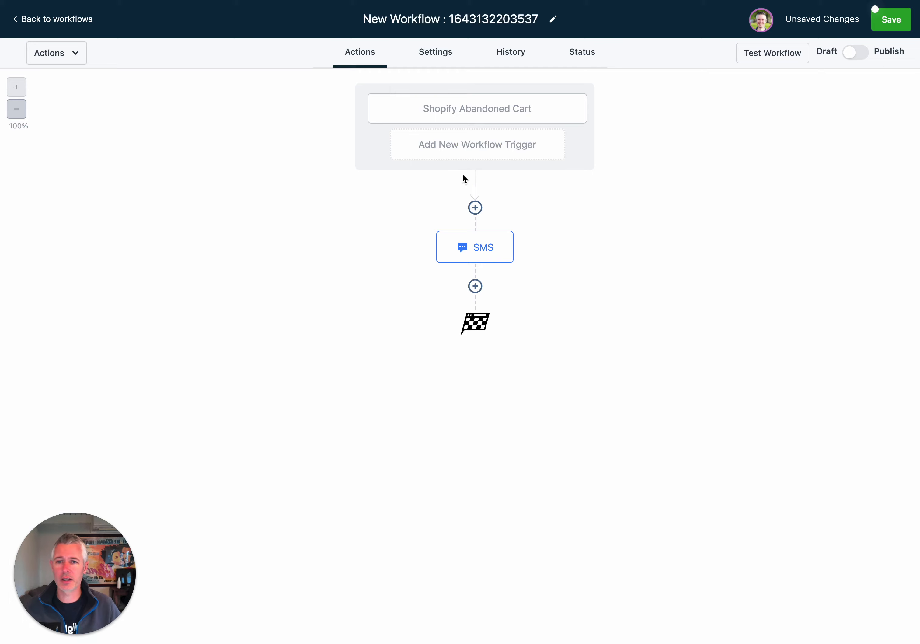
click(502, 110)
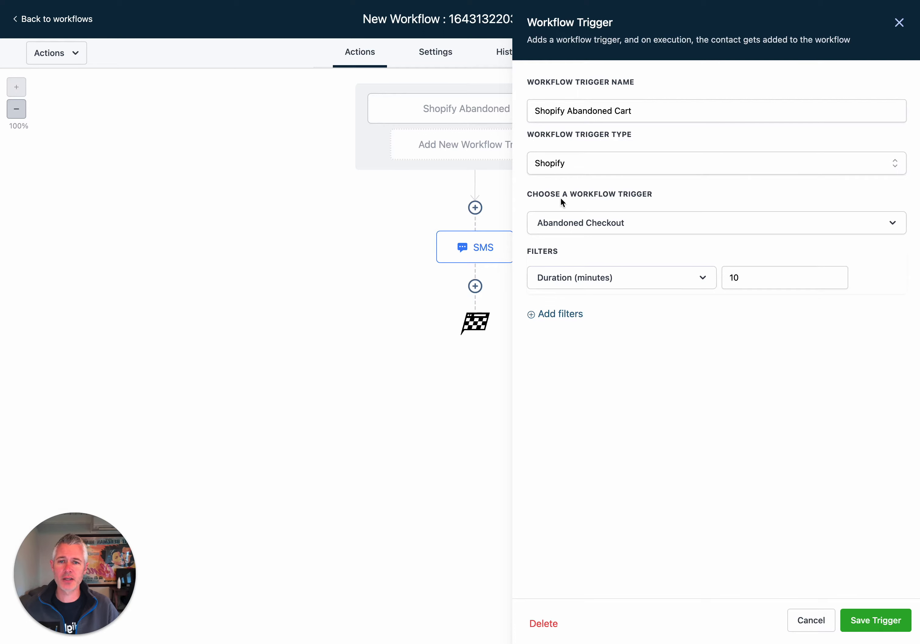
click(899, 22)
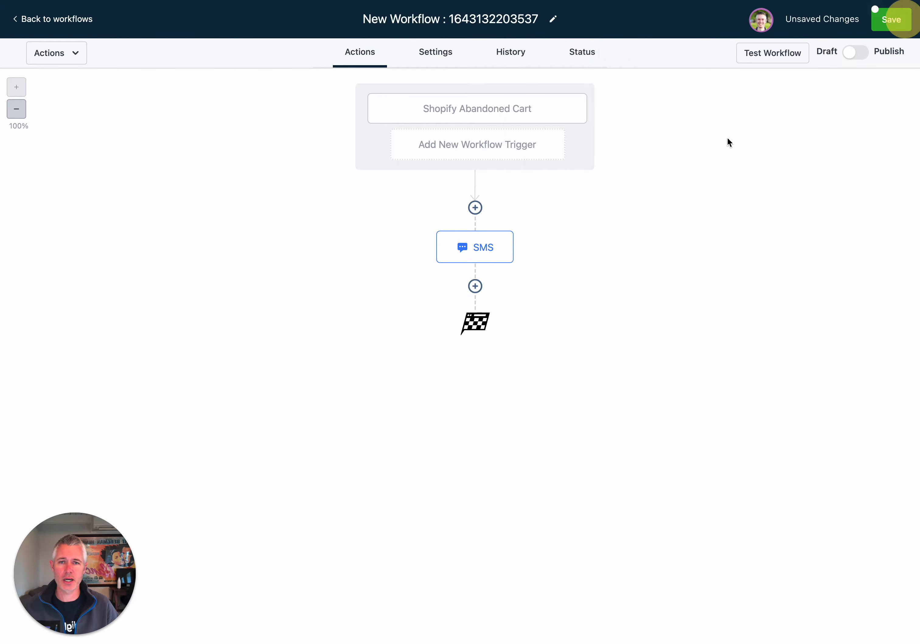
In the SMS action, add a new line after the checkout URL and browse the custom values list
click(486, 251)
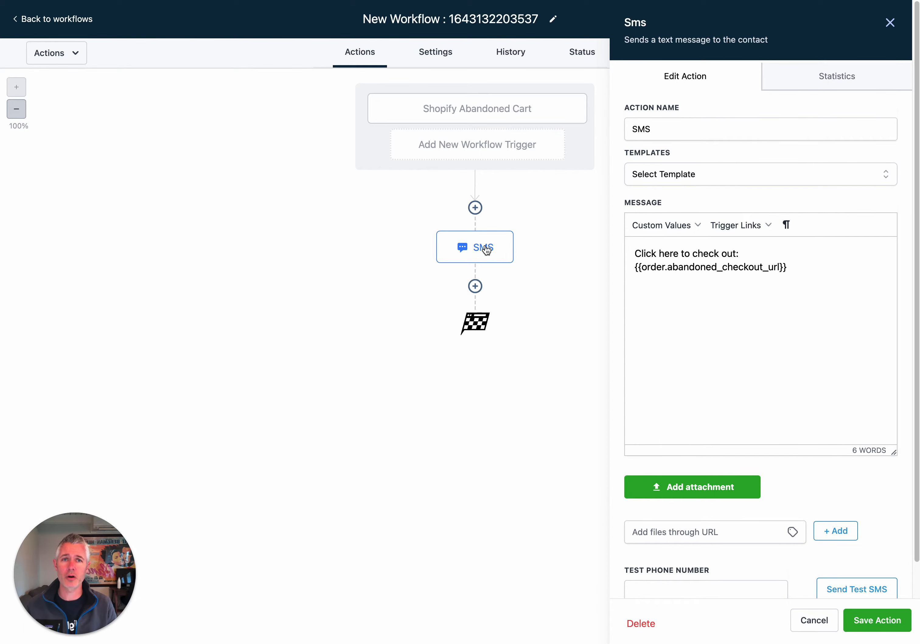
click(833, 267)
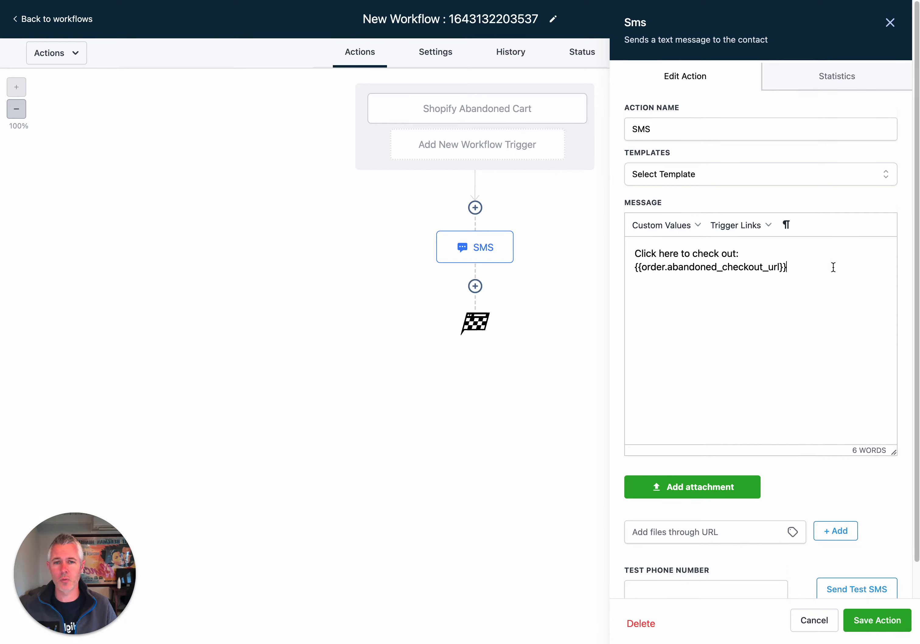
triple_click(833, 267)
click(833, 267)
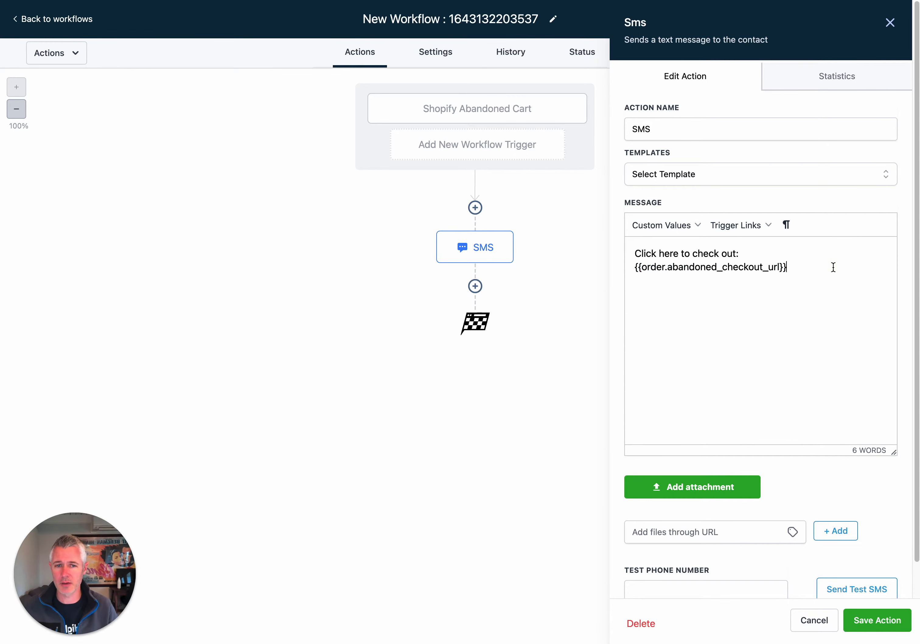
key(Return)
key(Return)
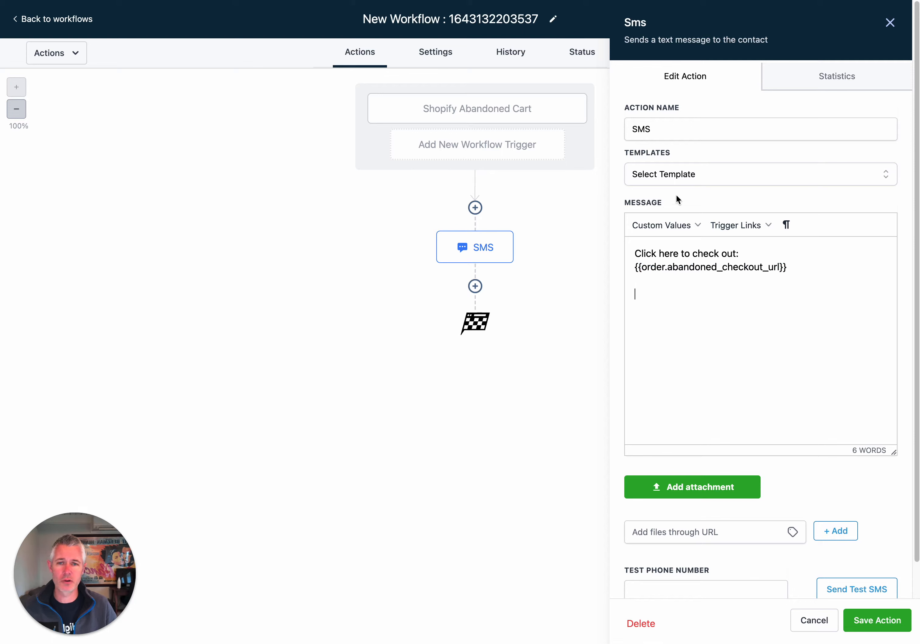
click(667, 224)
mouse_move(671, 405)
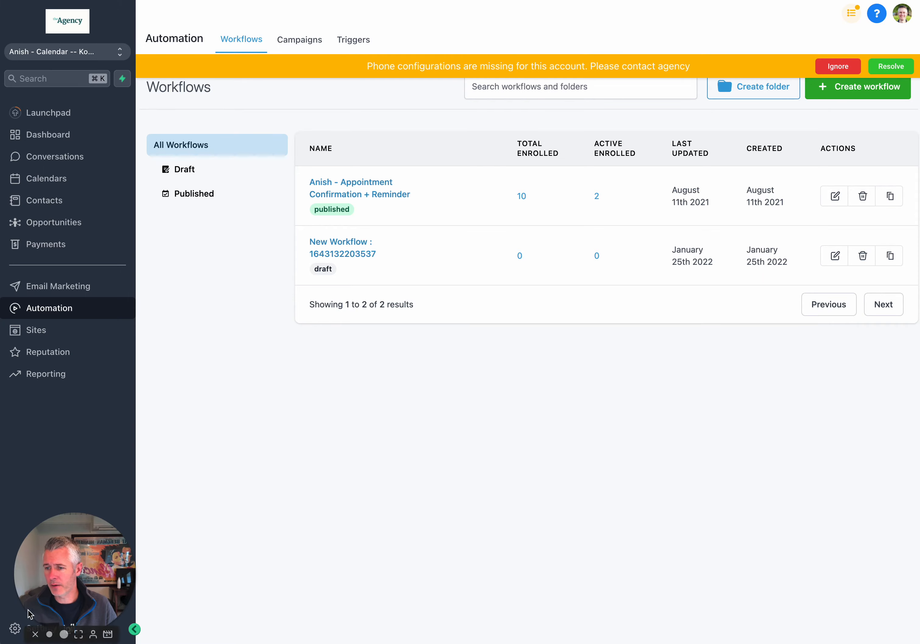
Visit account settings, return to workflows, and dismiss the phone configuration warning
drag(45, 594, 66, 470)
click(96, 609)
click(23, 625)
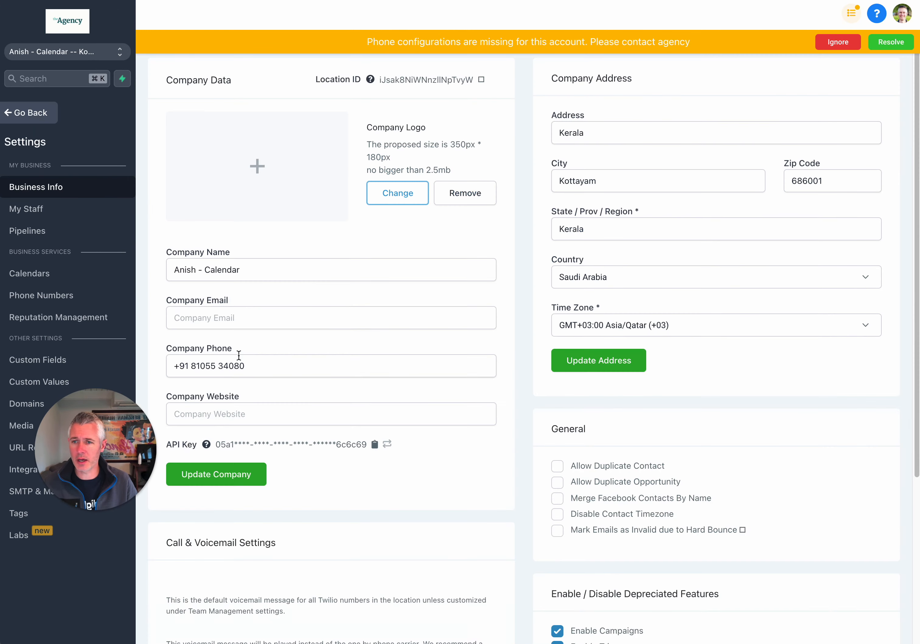
drag(112, 430, 254, 347)
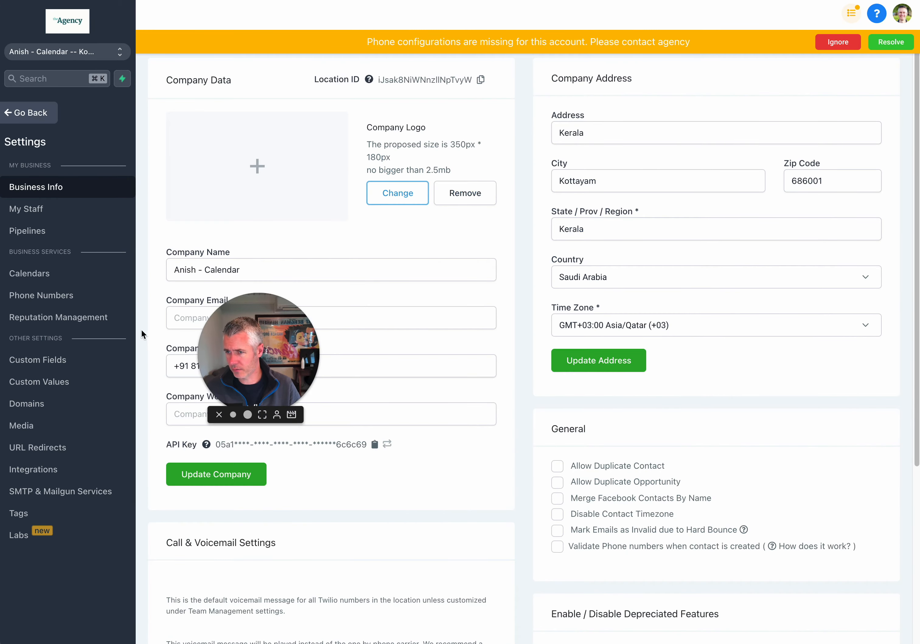
click(51, 114)
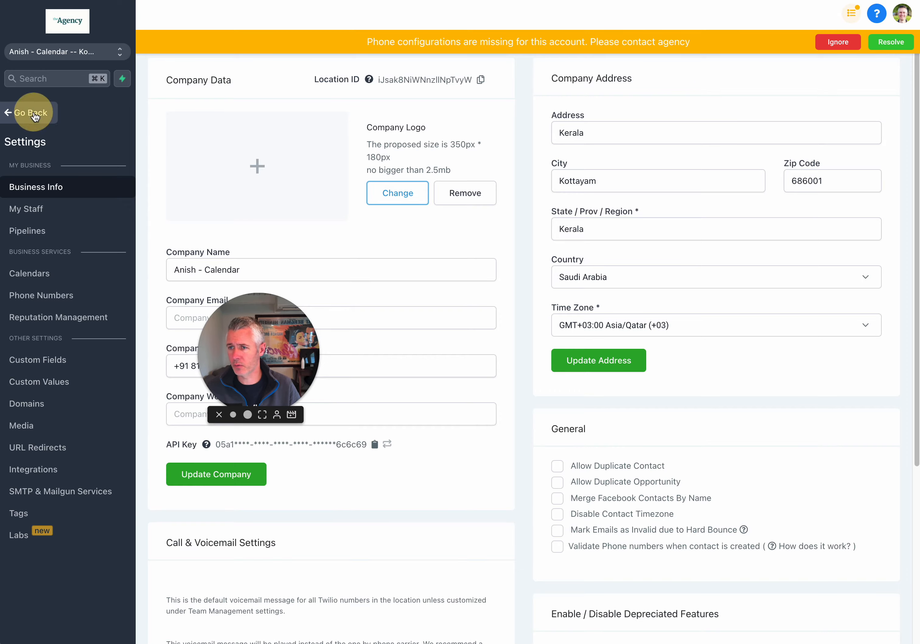
click(837, 63)
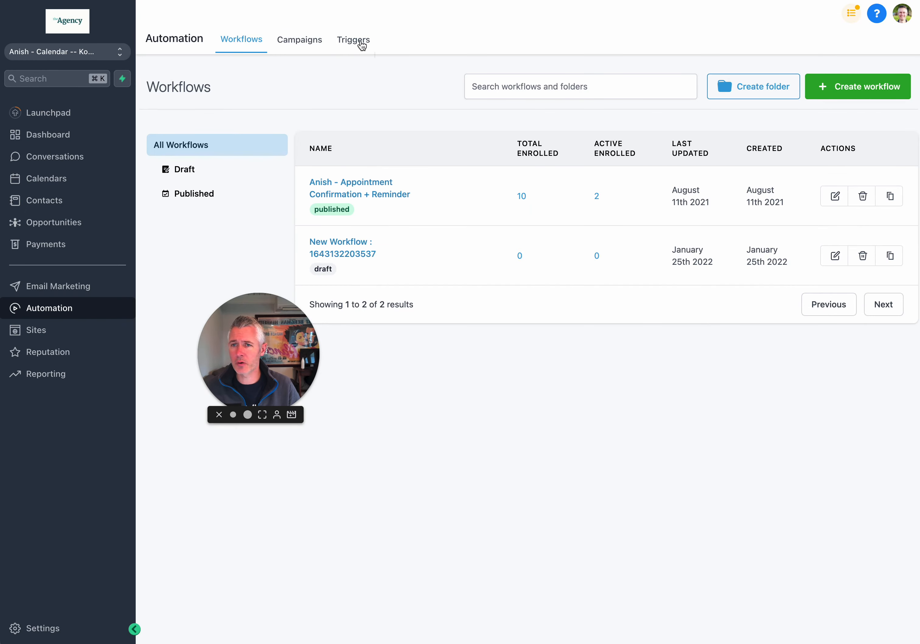
From the Triggers list, go to Email Marketing and its Trigger Links menu
click(350, 41)
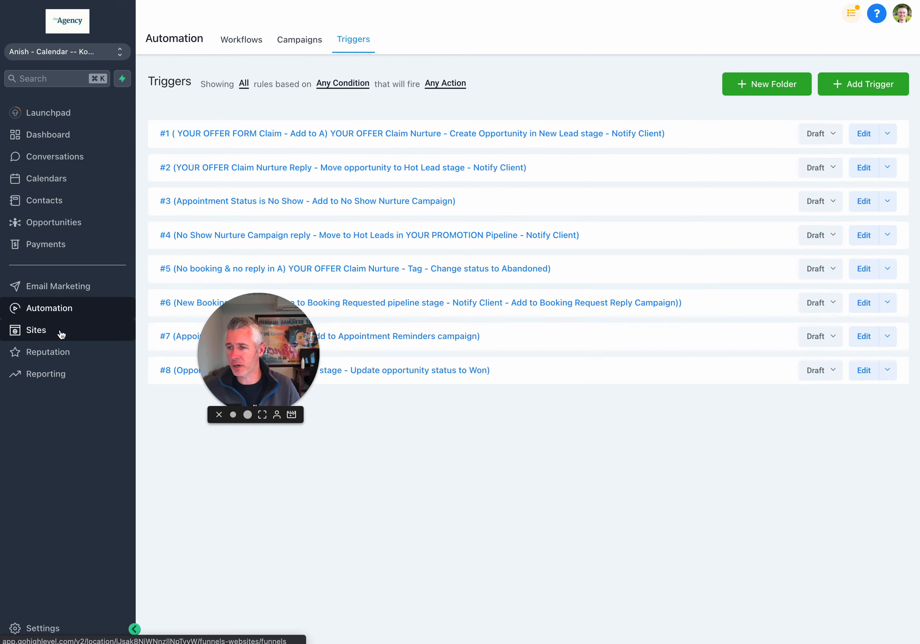
click(74, 290)
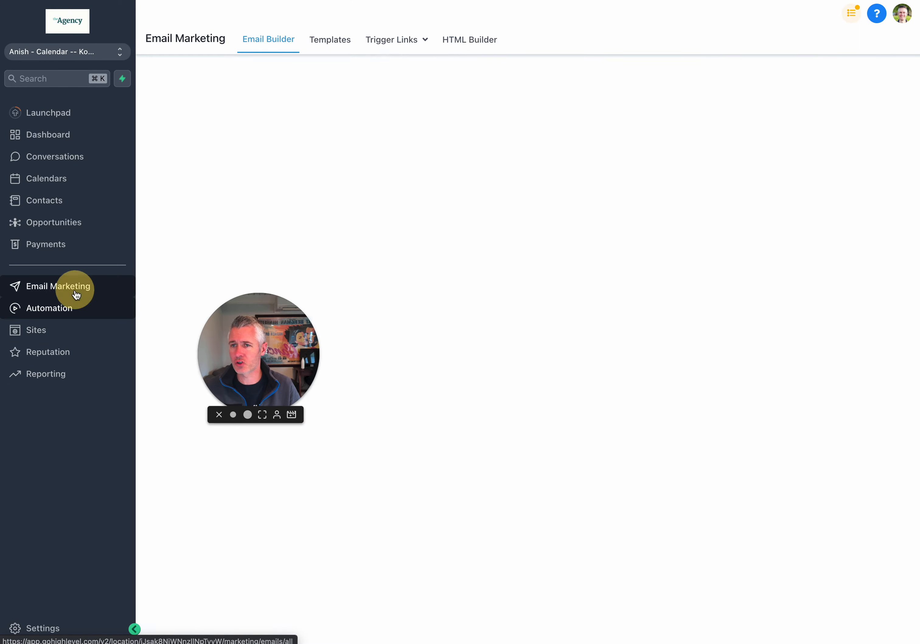
mouse_move(401, 43)
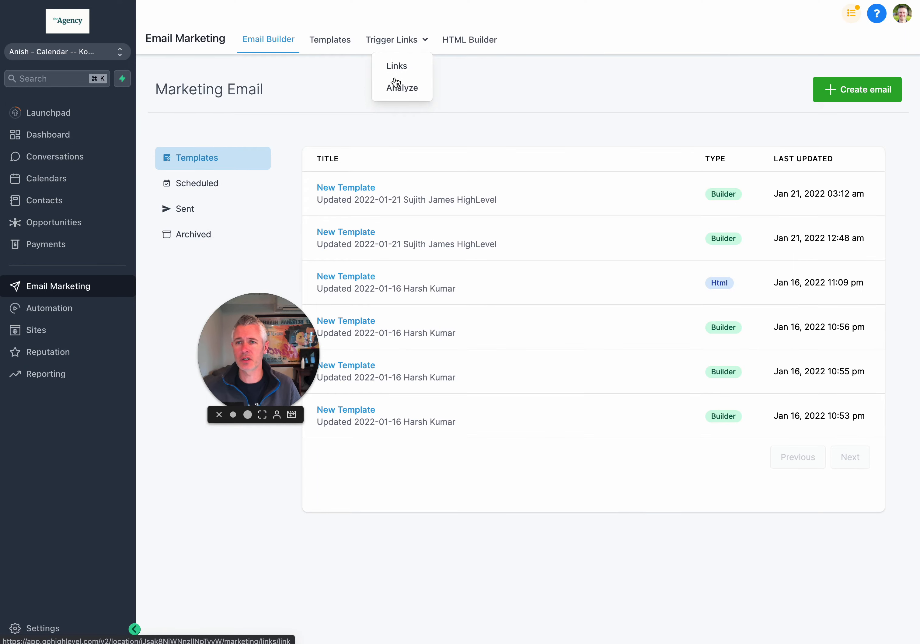
On the Trigger Links page, add a new link named 'Order Abandoned URL'
click(396, 68)
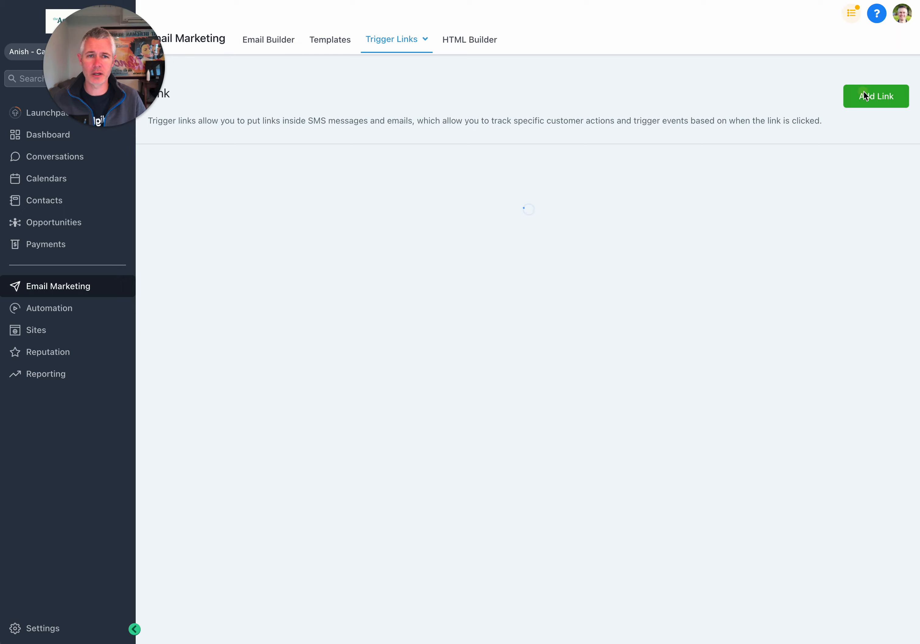
click(877, 95)
click(403, 95)
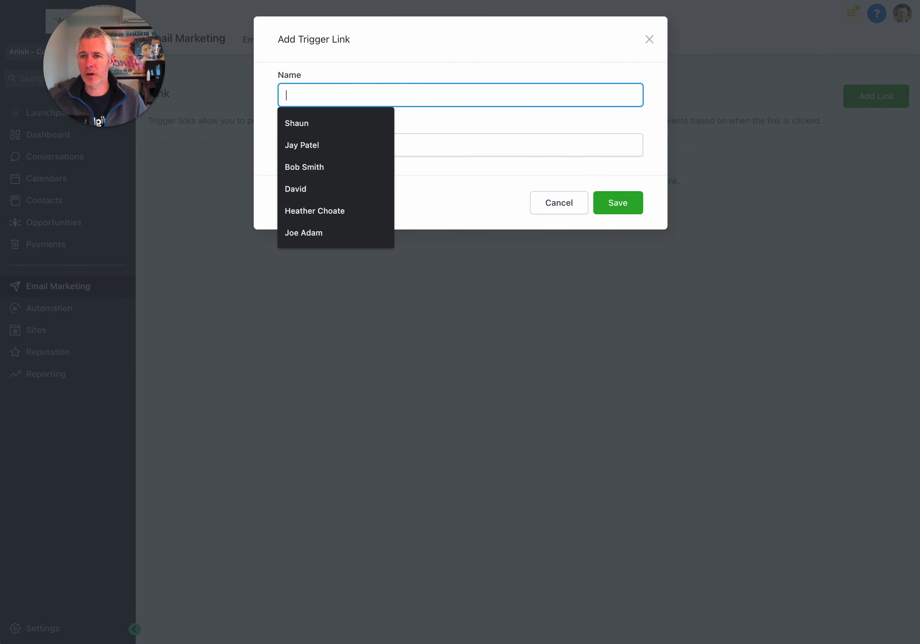
text(Order Abaoin)
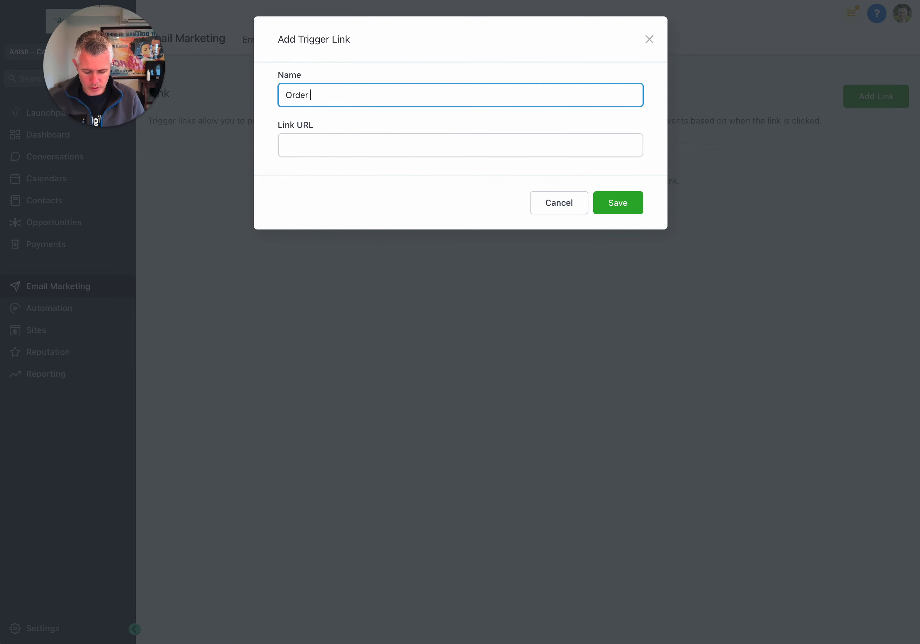
key(BackSpace)
key(BackSpace)
key(BackSpace)
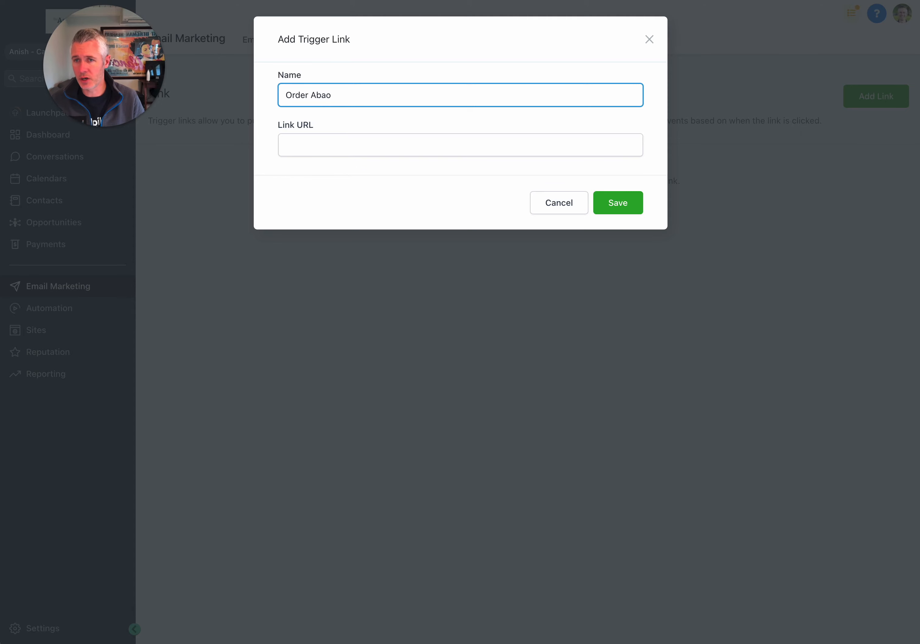
text(ndoned)
key(Tab)
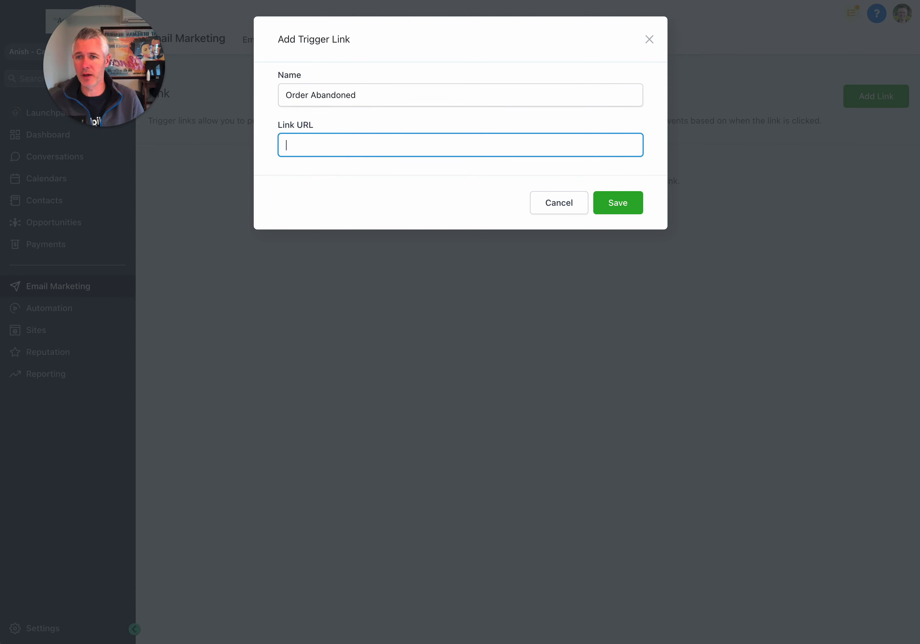
click(434, 93)
text(URL)
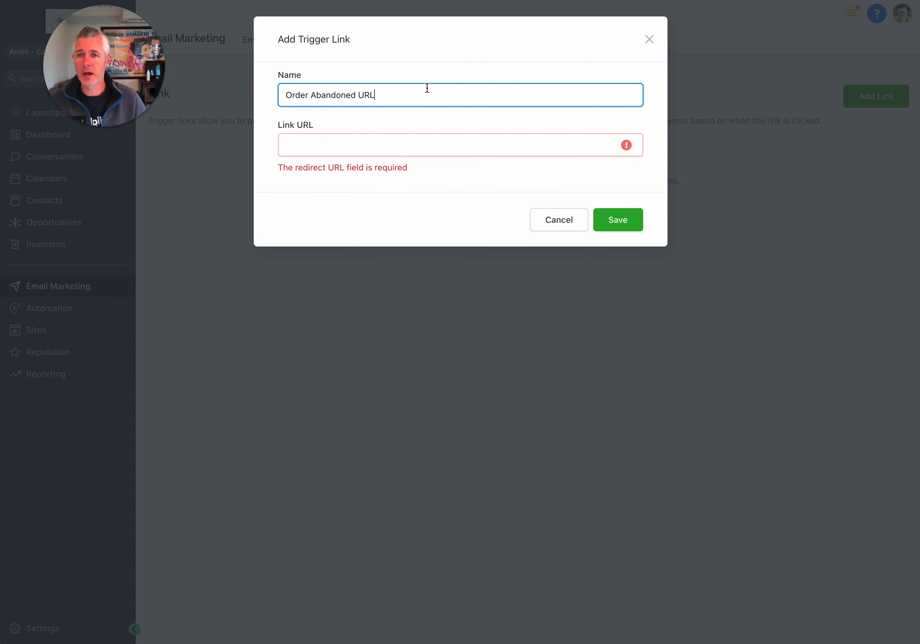
Enter {{order.abandoned_checkout_url}} as the trigger link's URL
click(431, 136)
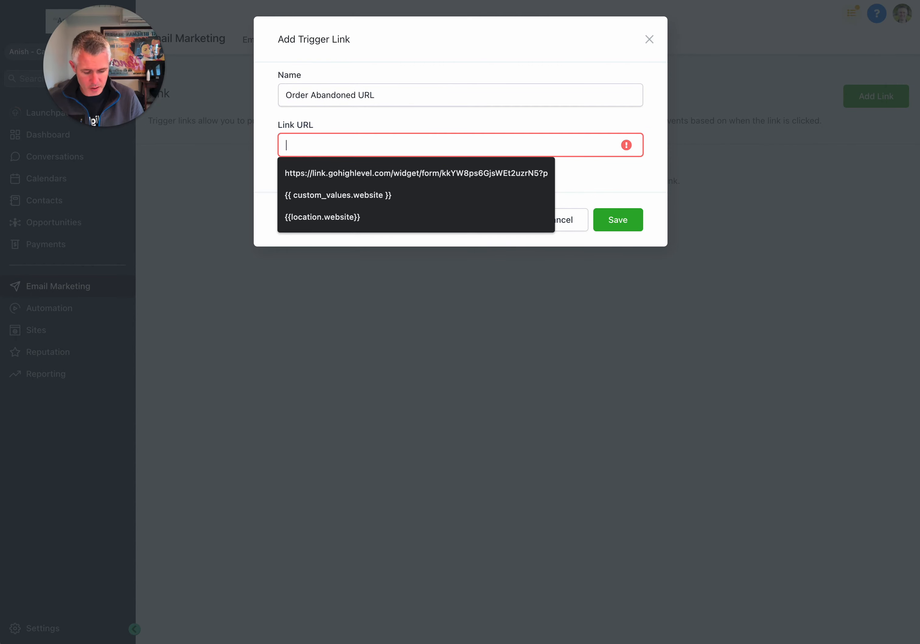
text({{order.abandoned_checkout_url)
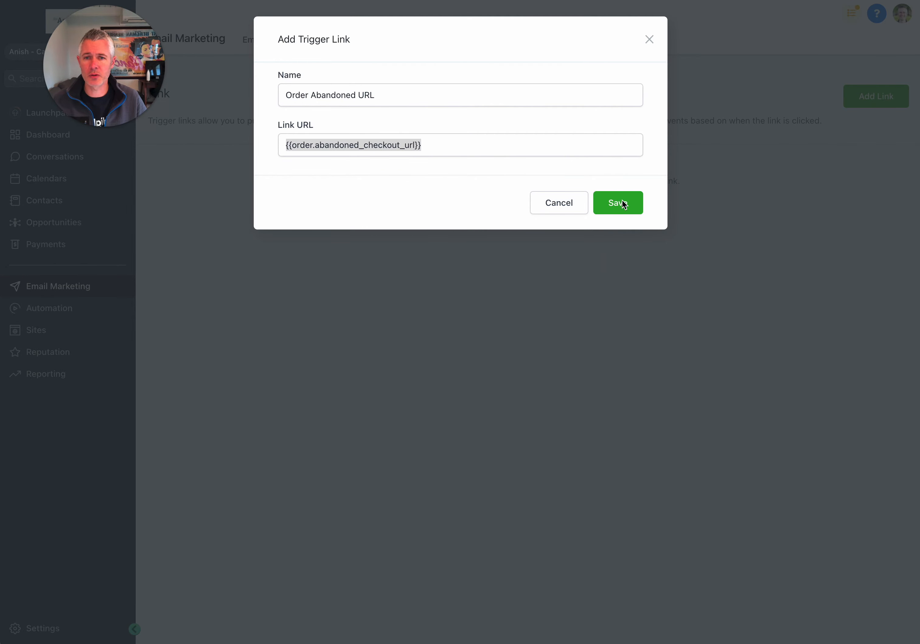
click(345, 160)
click(627, 202)
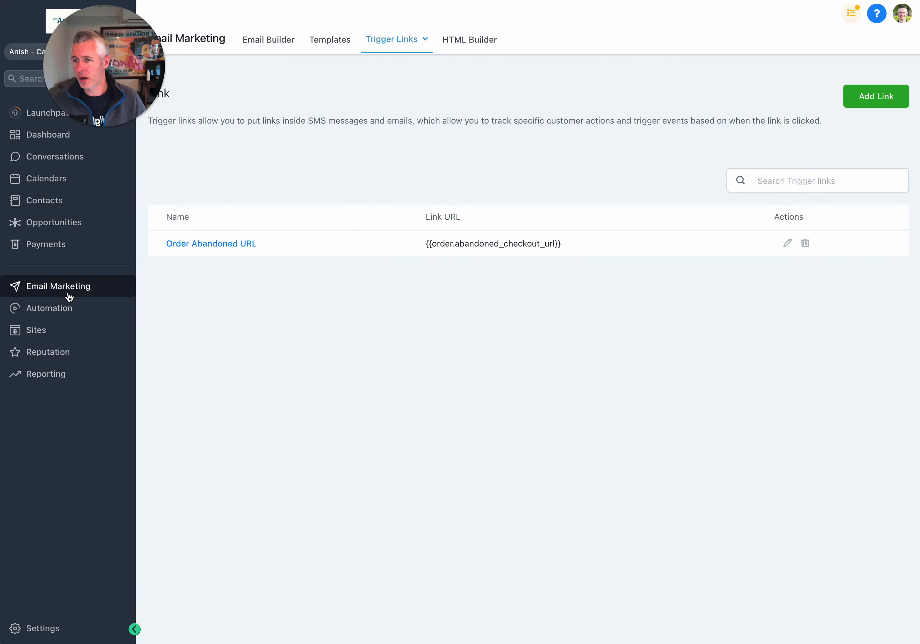
click(62, 308)
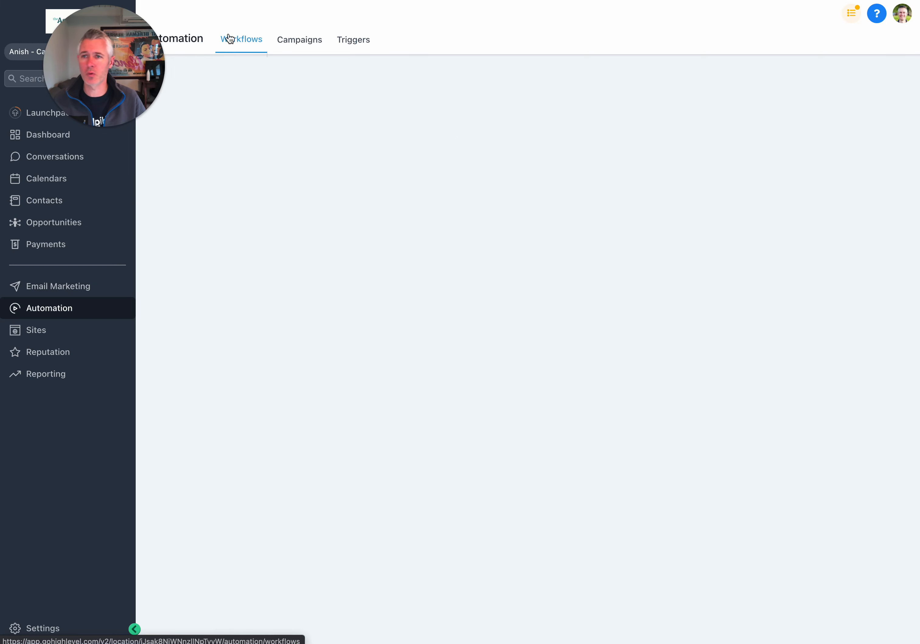
click(359, 260)
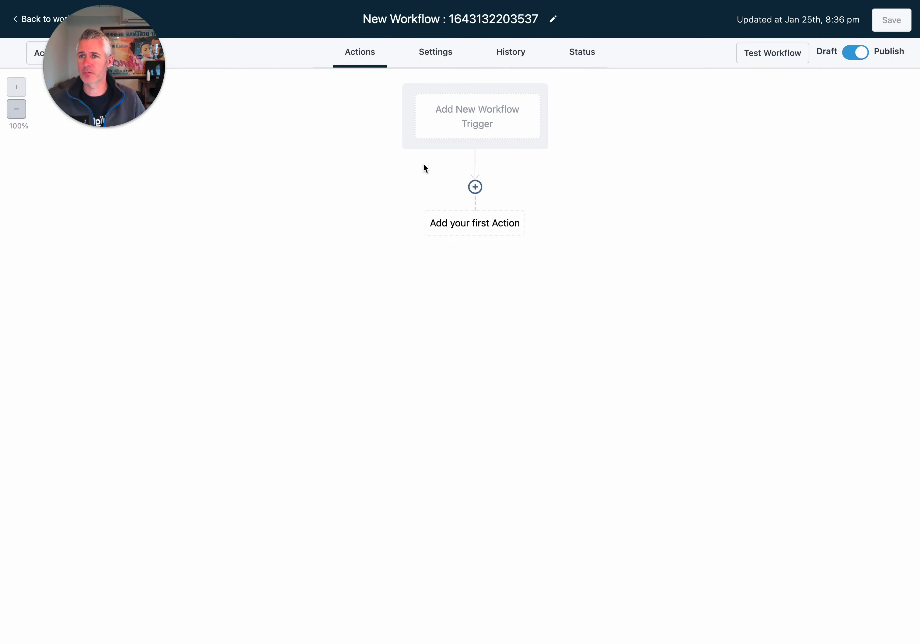
triple_click(454, 22)
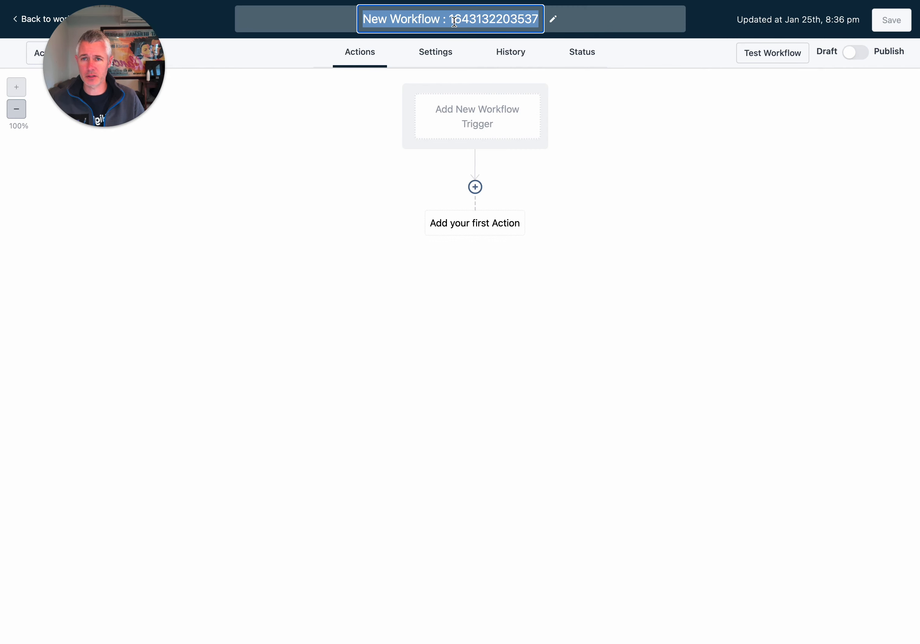
Rename the workflow to 'Shopify Abandoned Order', correcting the spelling of Abandoned
text(Shopify )
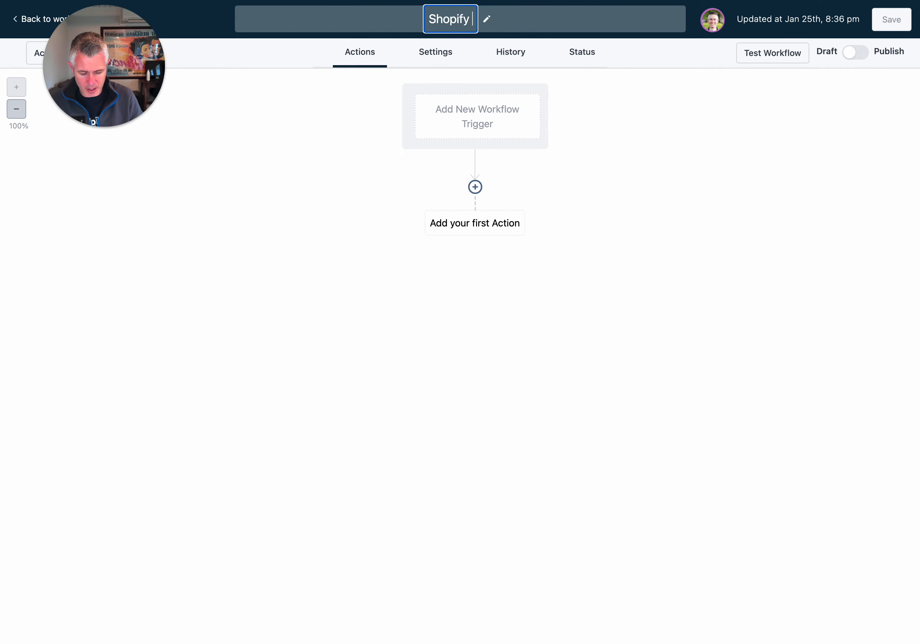
text(Abaondoned)
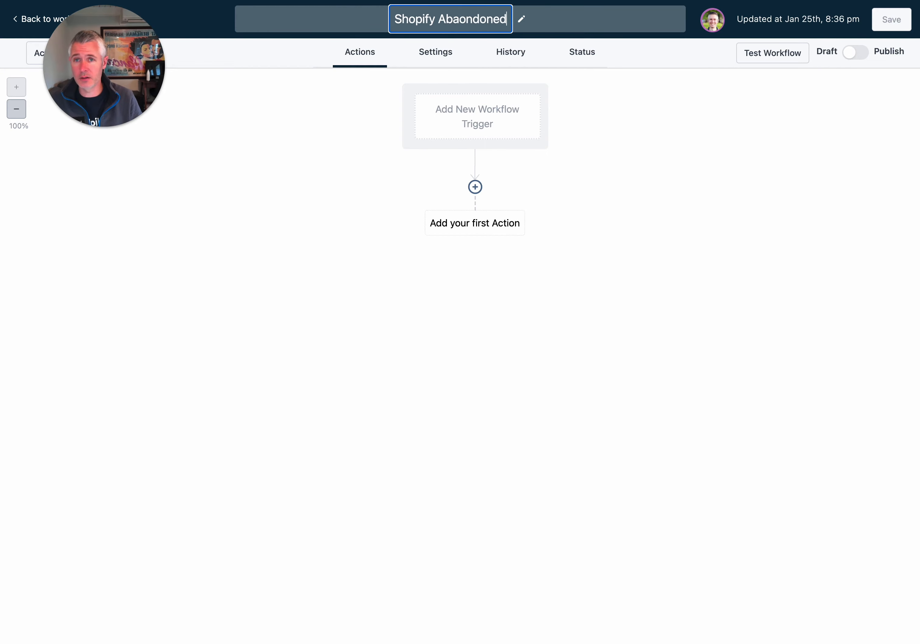
text( Order)
right_click(453, 20)
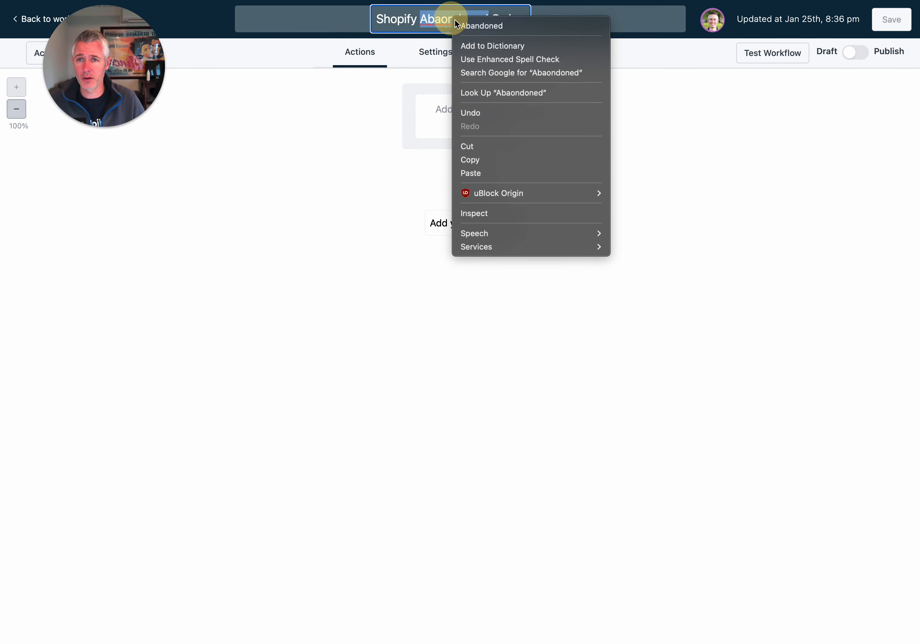
click(528, 27)
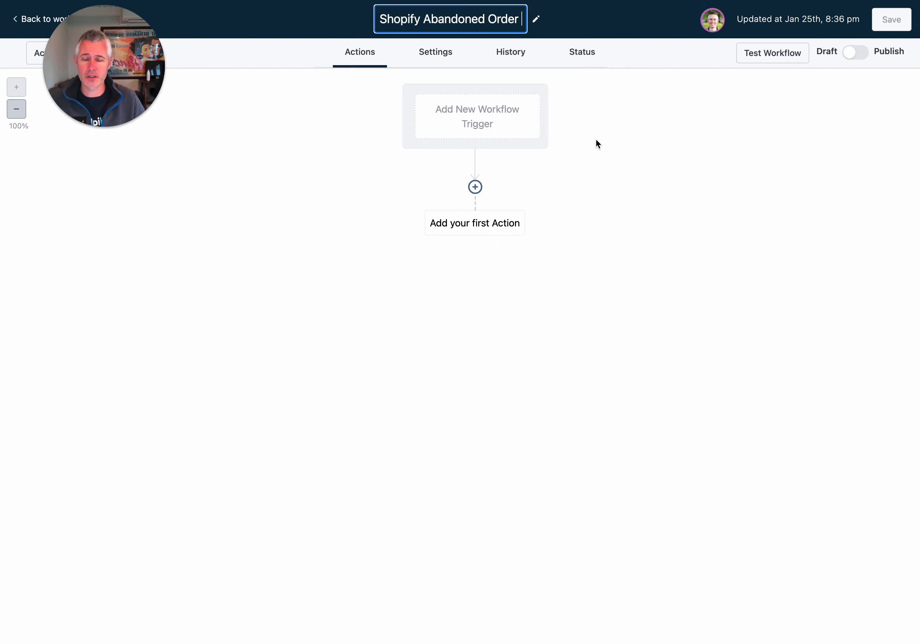
click(638, 175)
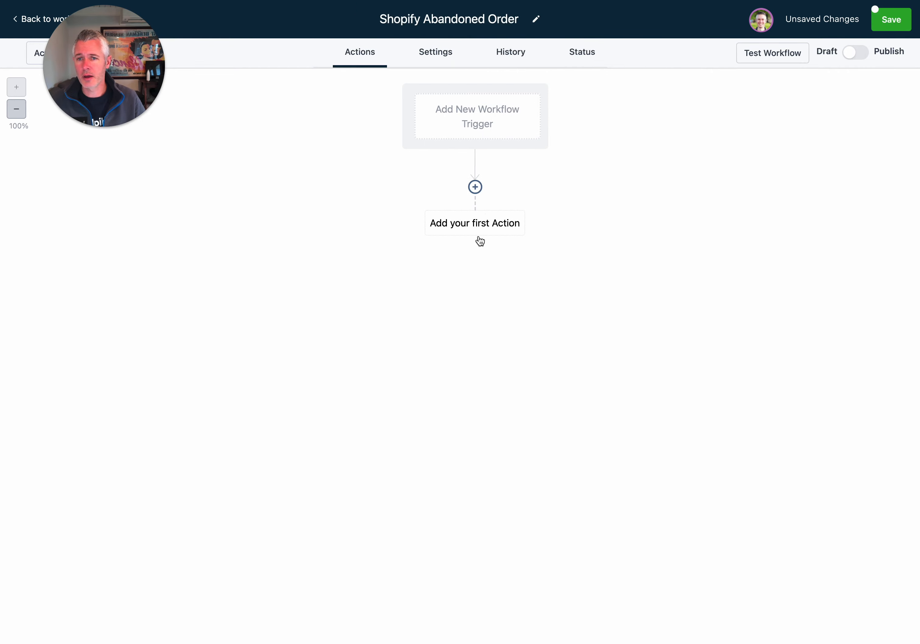
Add and save a Shopify Abandoned Checkout trigger for the workflow
click(477, 120)
click(631, 165)
click(612, 212)
click(610, 163)
click(608, 233)
click(613, 223)
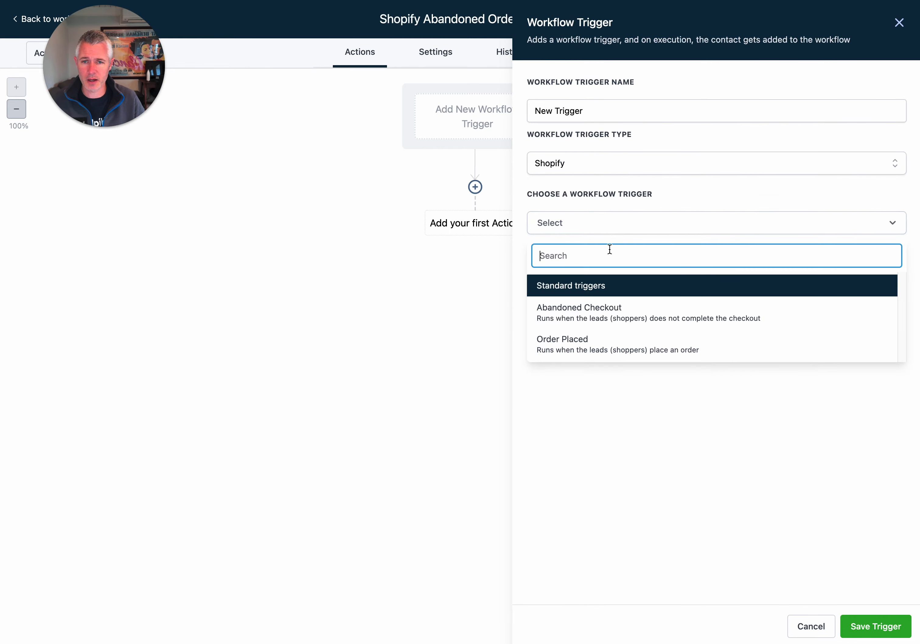
click(613, 311)
click(870, 625)
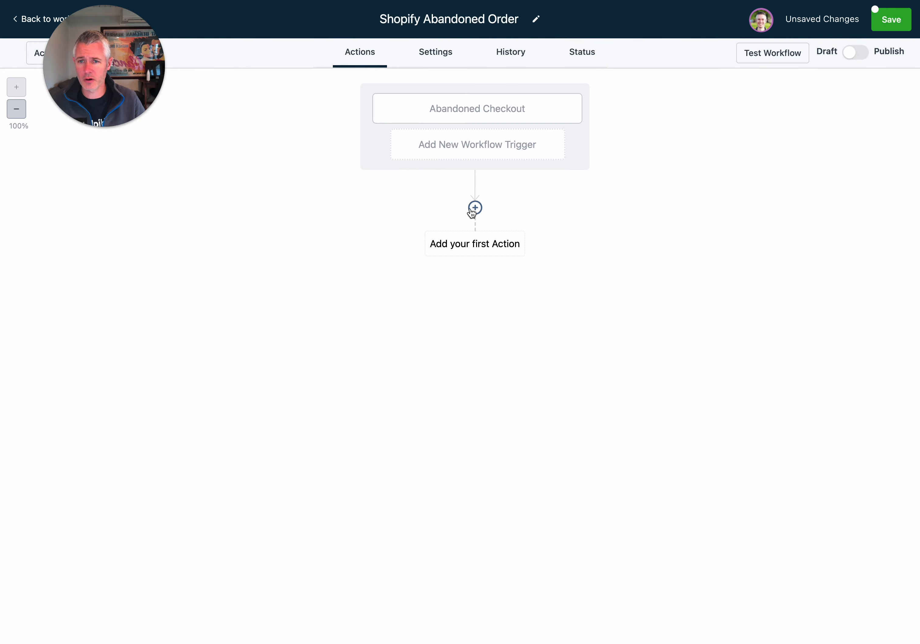
click(475, 207)
Add a Send SMS action with the message 'Click here to finish checking out'
click(696, 80)
text(sms)
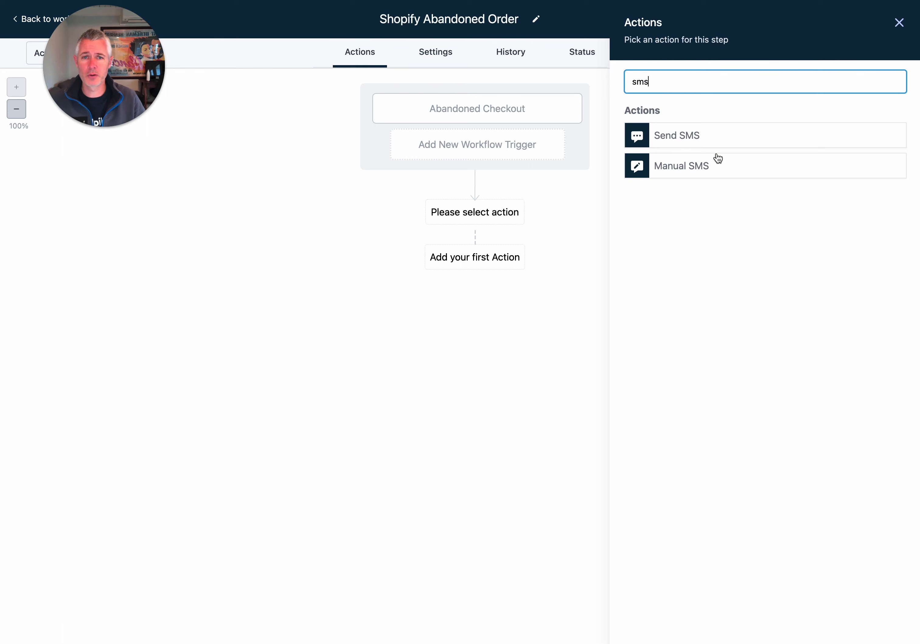
click(710, 140)
click(743, 306)
text(Click here to)
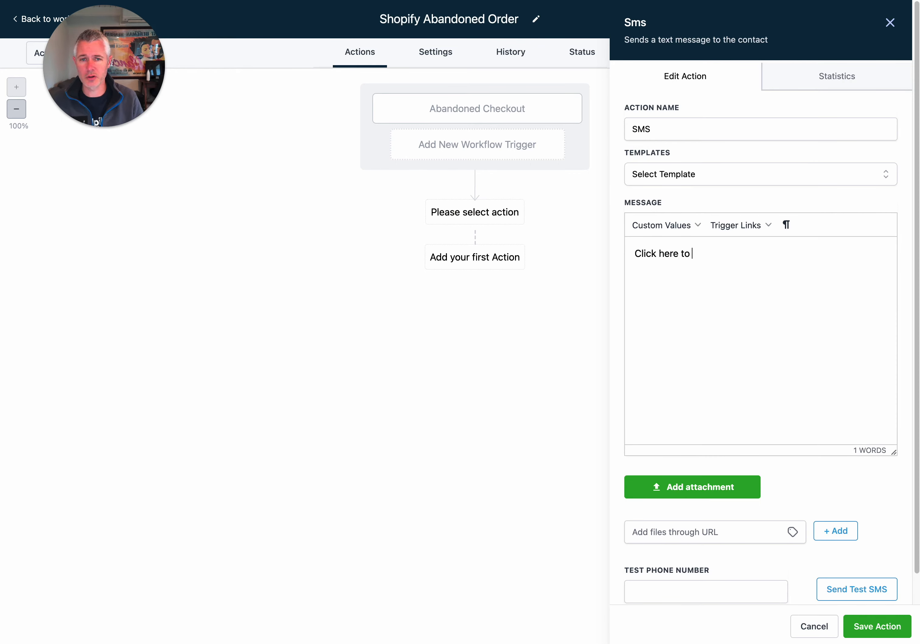
text( finish checking out)
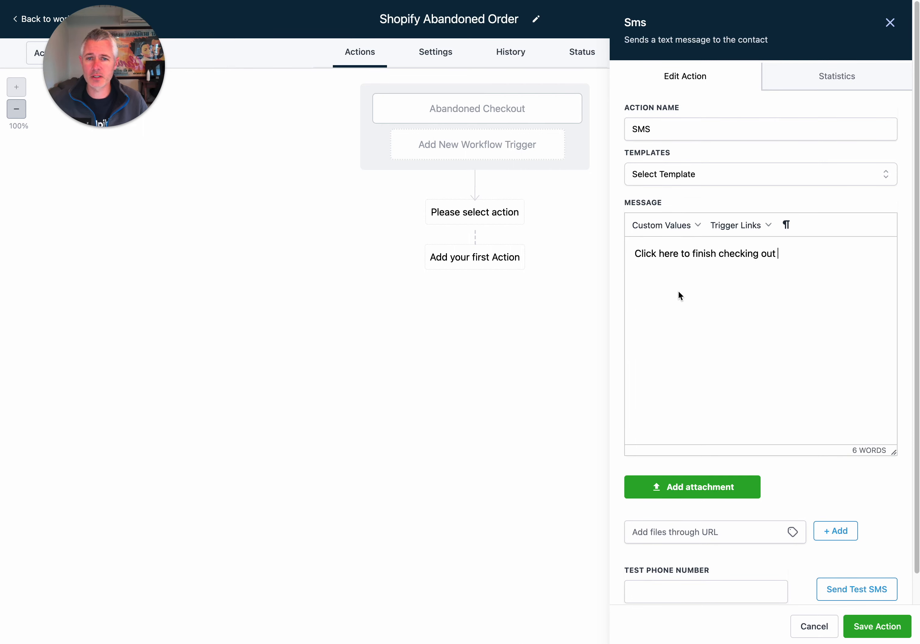
Insert the trigger link into the SMS, then save the action and the workflow
click(661, 224)
mouse_move(701, 415)
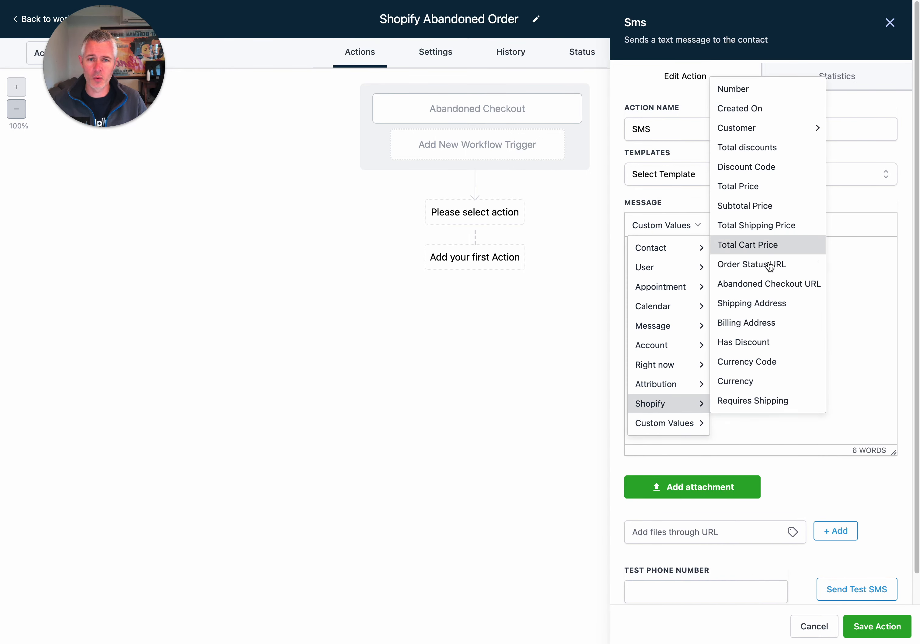
click(859, 274)
click(745, 222)
click(750, 247)
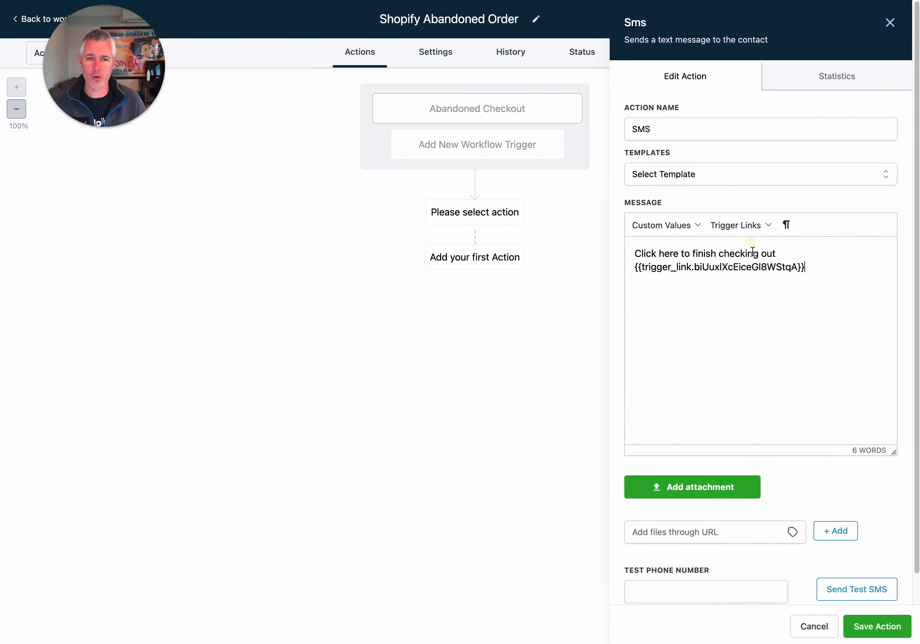
click(894, 629)
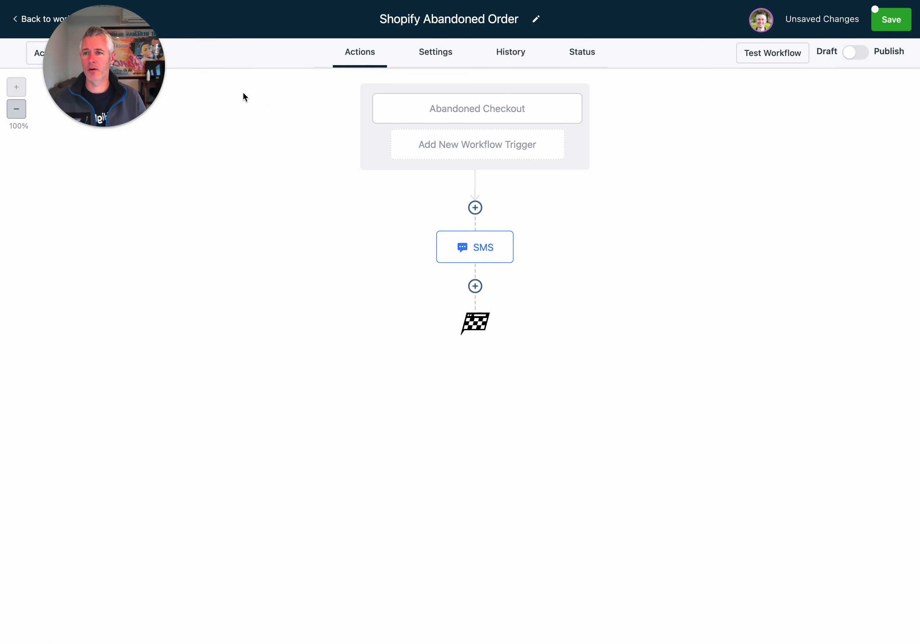
click(891, 20)
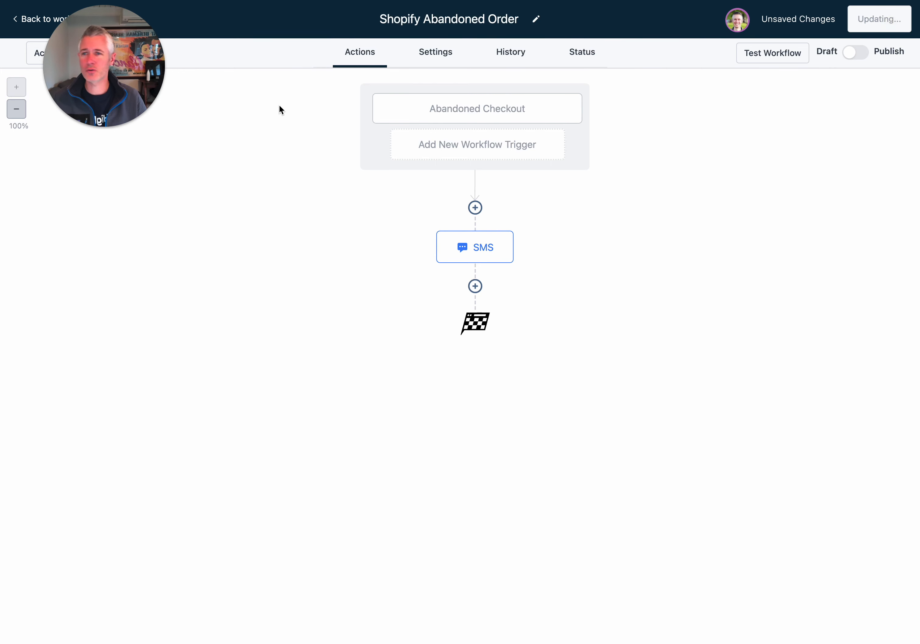
click(58, 21)
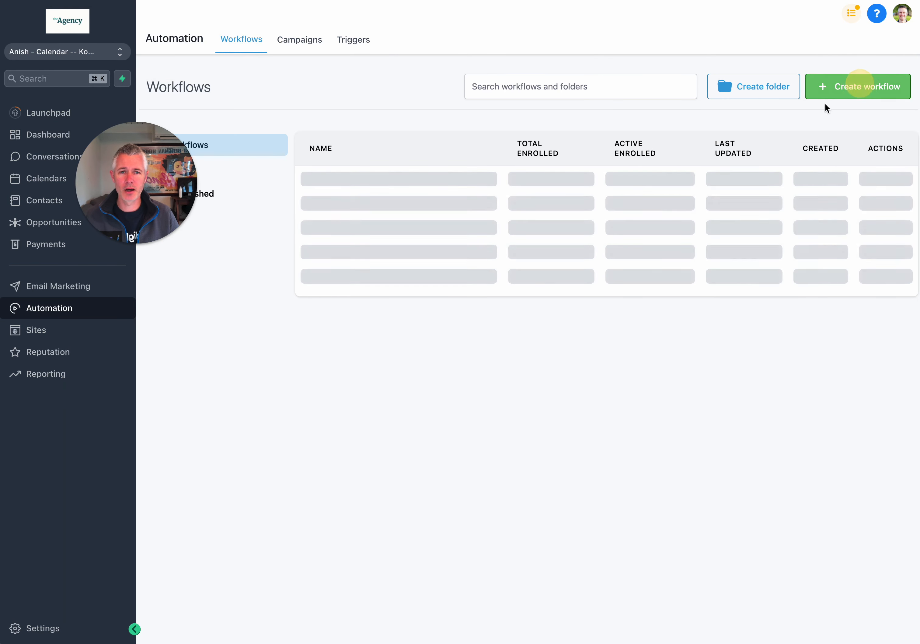
click(860, 85)
click(822, 124)
click(579, 71)
click(639, 288)
click(859, 124)
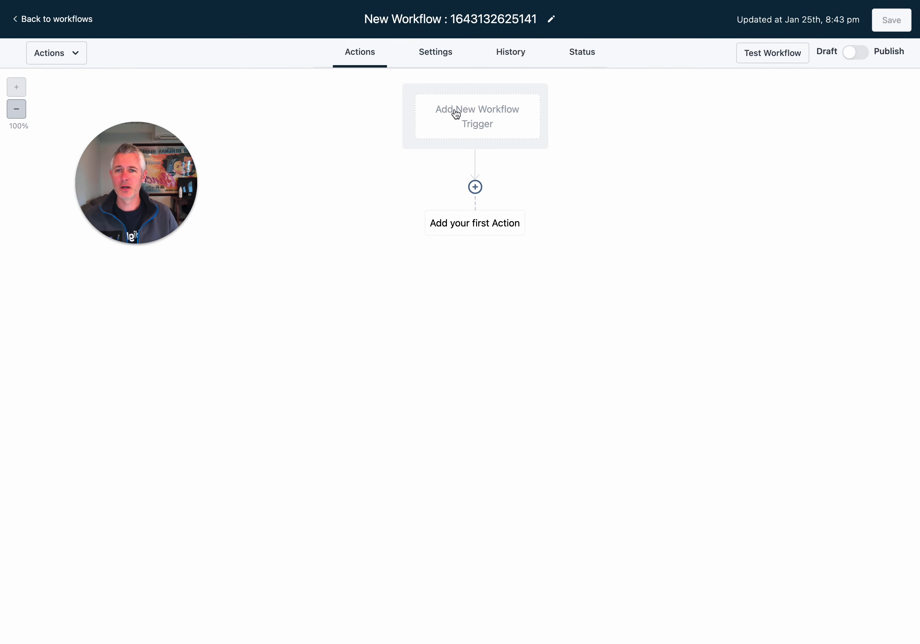
click(497, 117)
click(634, 109)
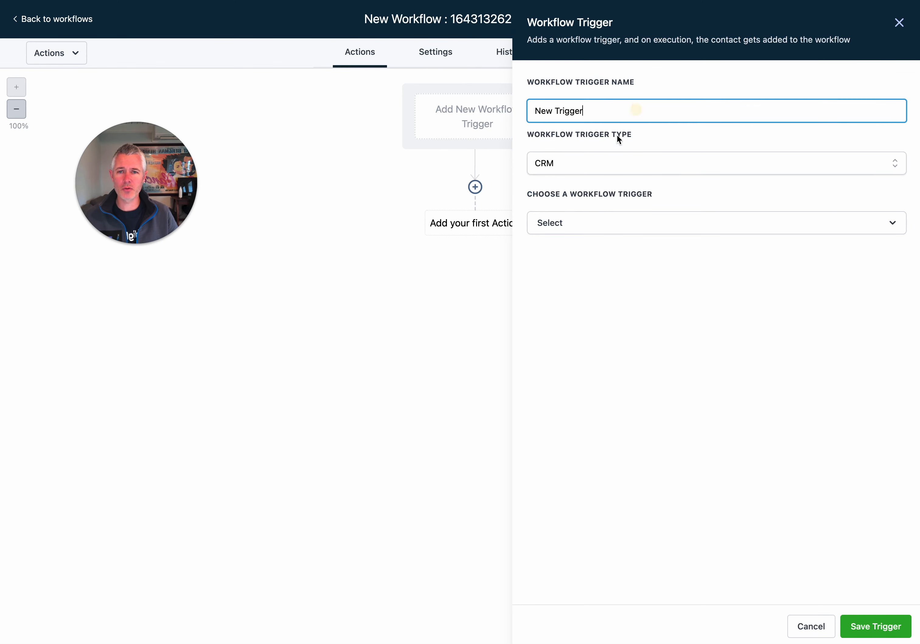
Set the workflow trigger to Contact Created by searching 'contact'
click(601, 233)
text(contact)
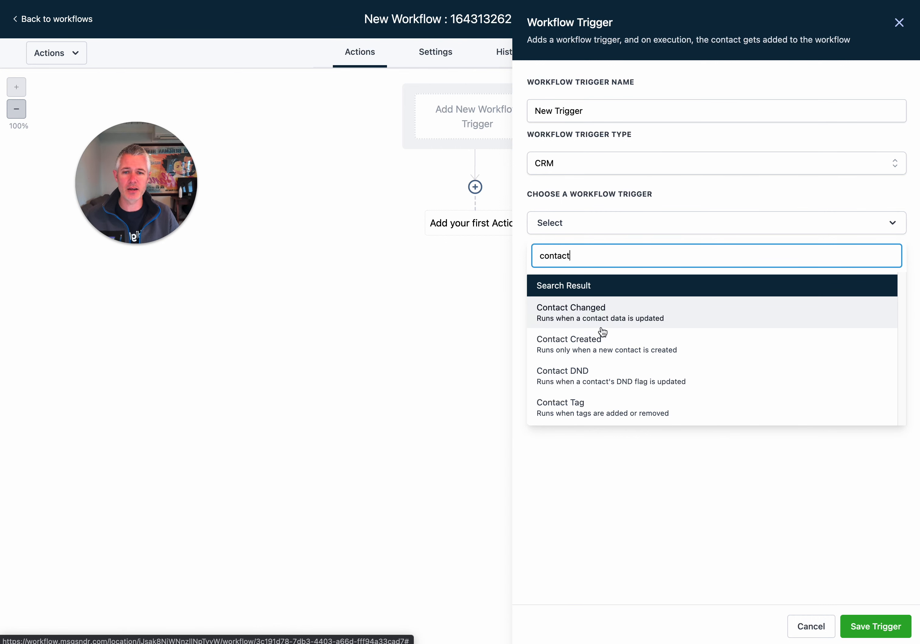
click(648, 348)
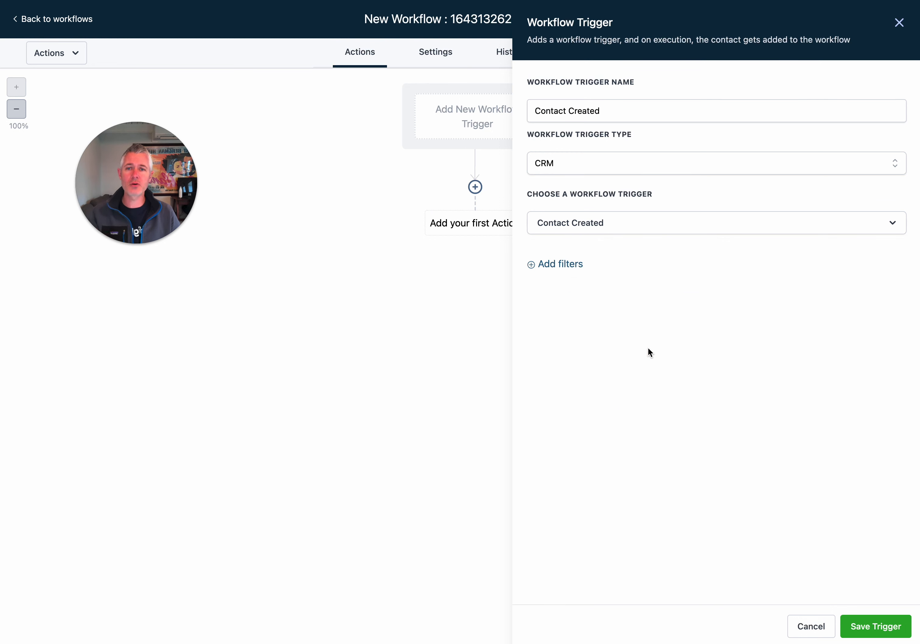
Add an empty filter row, then search the trigger list for 'contact' again
click(553, 264)
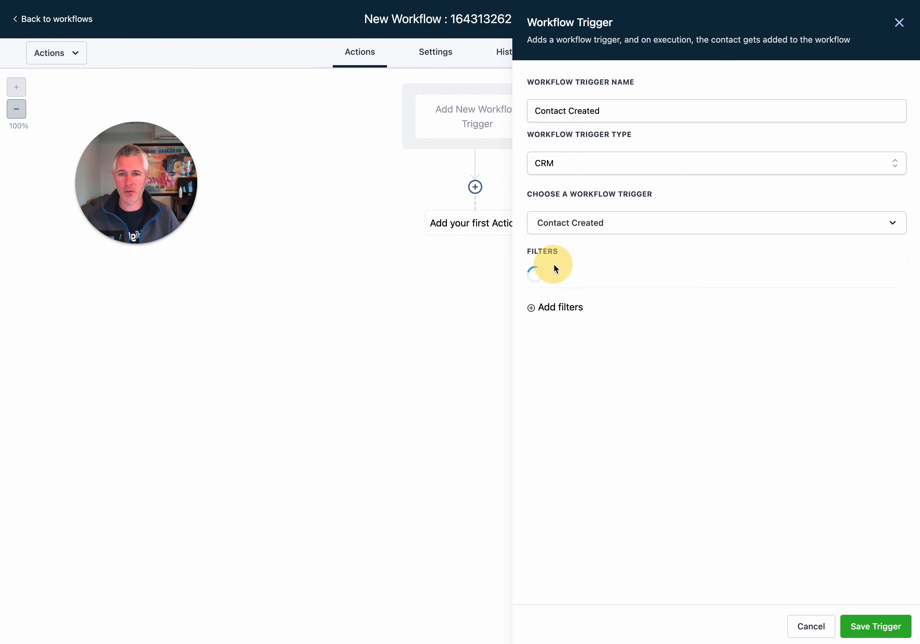
click(580, 278)
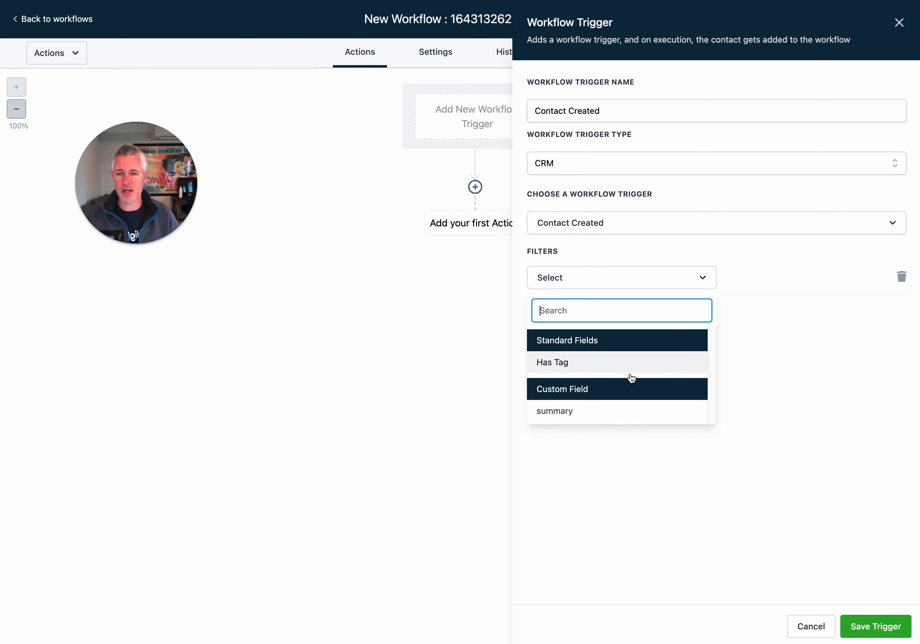
click(798, 349)
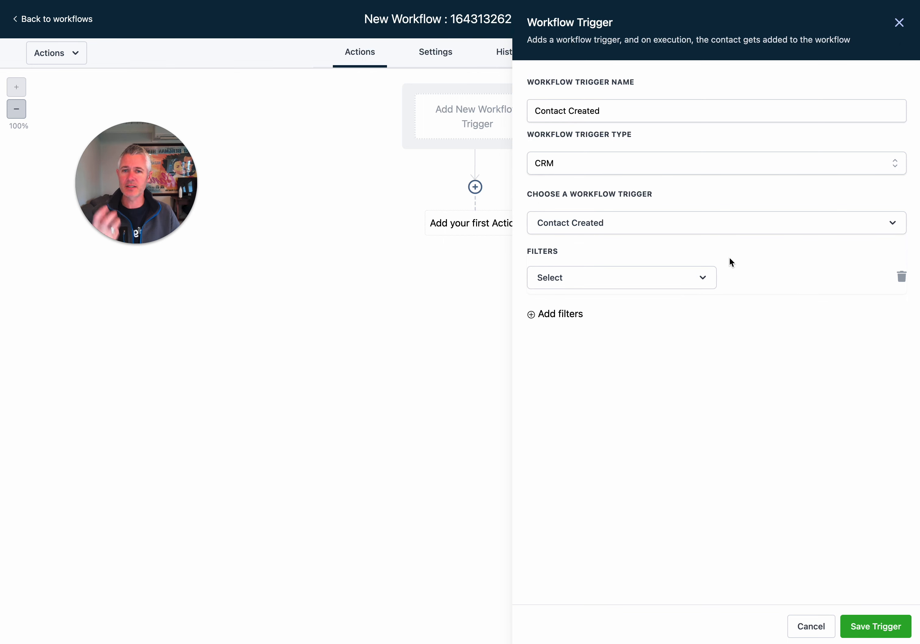
click(692, 222)
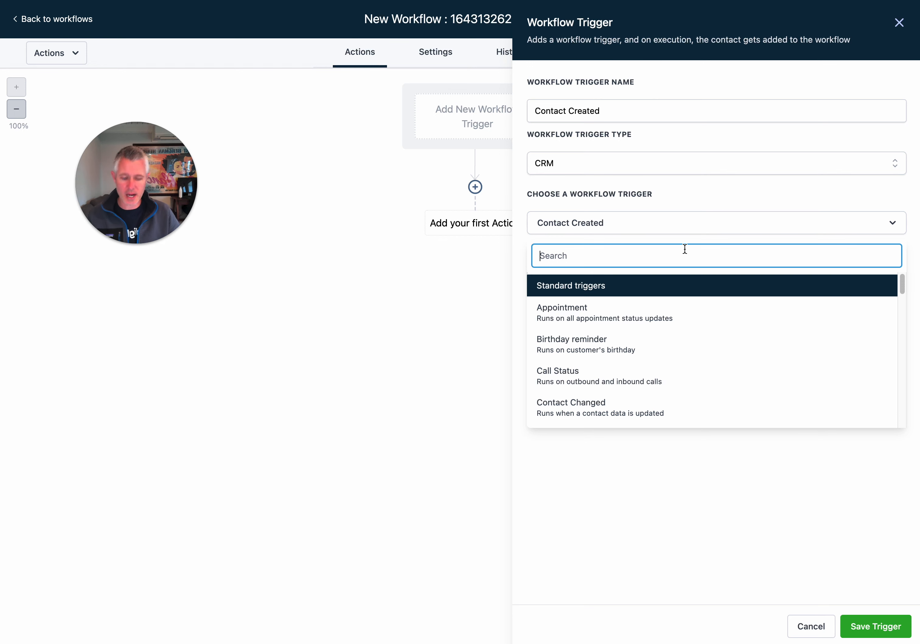
text(contact)
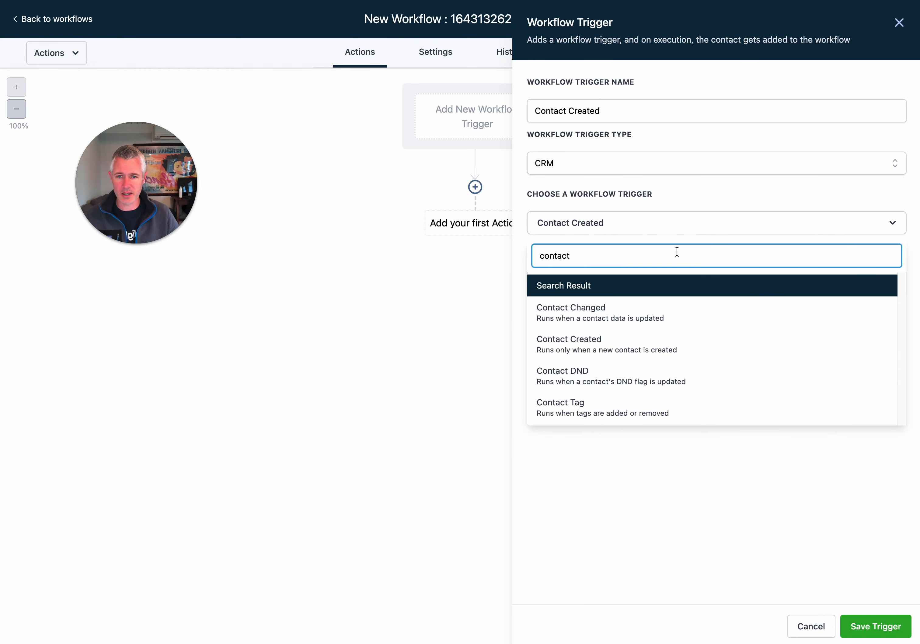